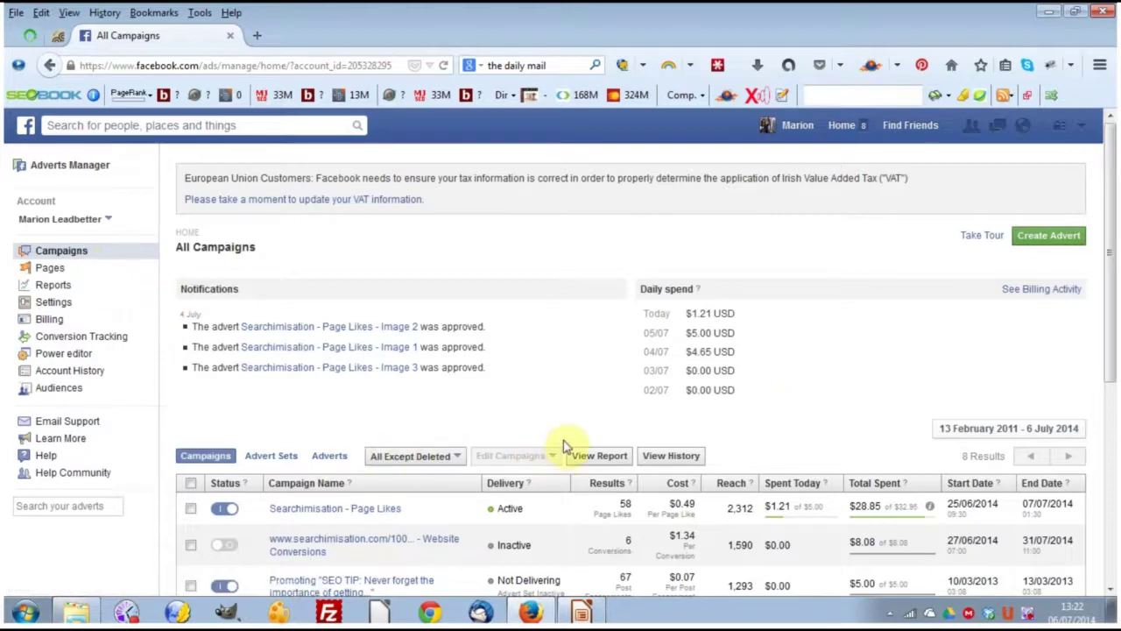
- Review the status, delivery and spend columns of all campaigns, and open the "Searchimisation - Page Likes" campaign
scroll(562, 438, down, 1)
scroll(562, 438, down, 1)
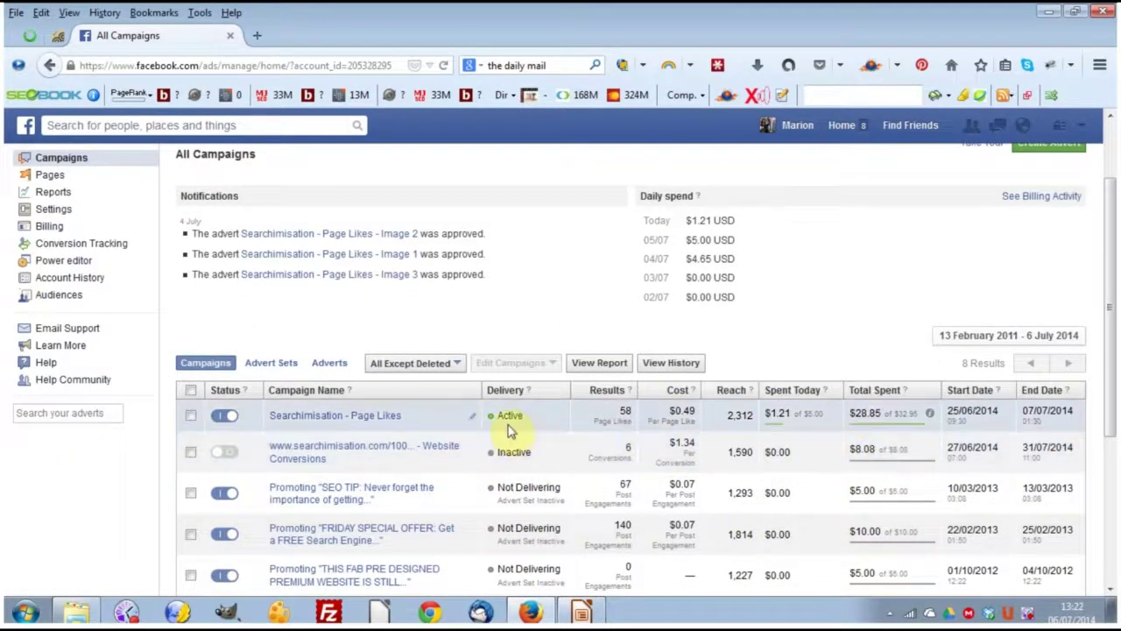
scroll(397, 359, up, 2)
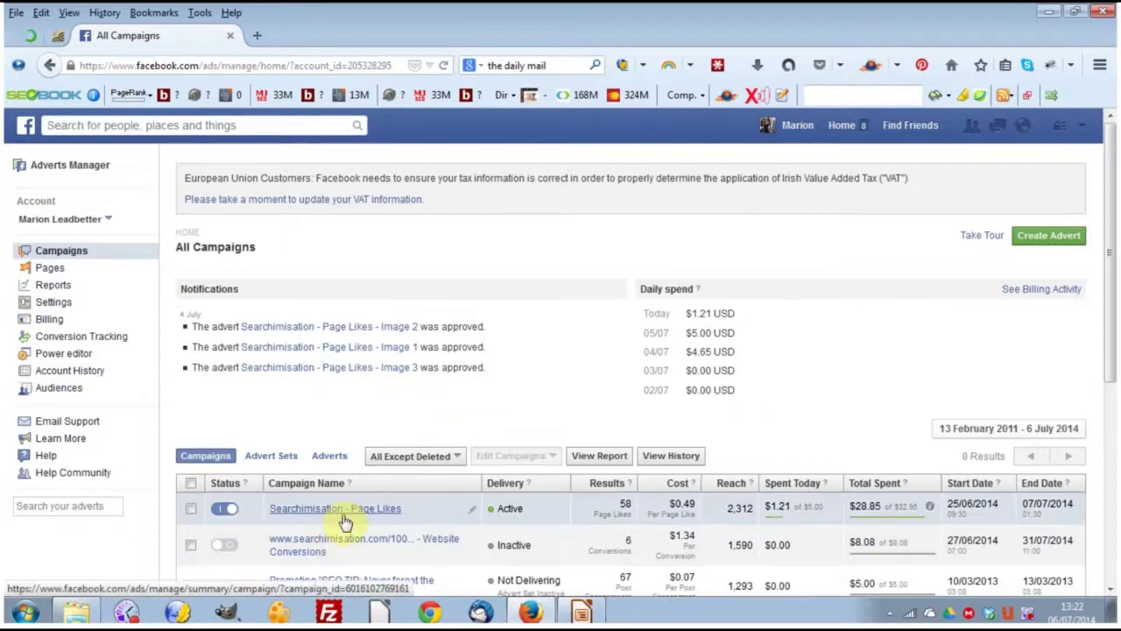
click(225, 507)
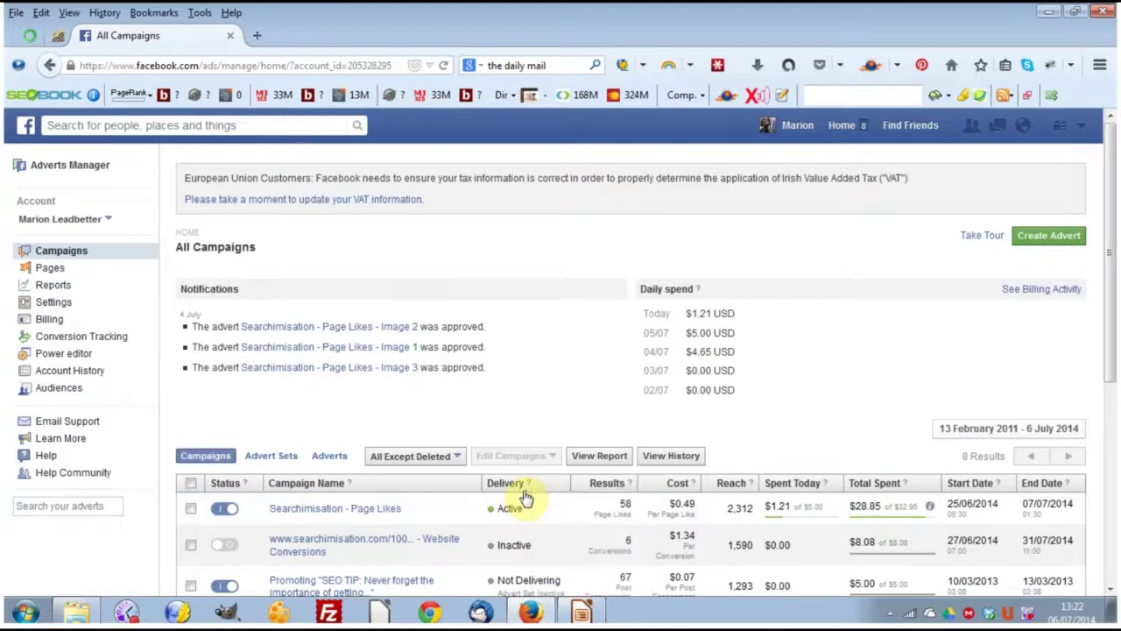
mouse_move(521, 510)
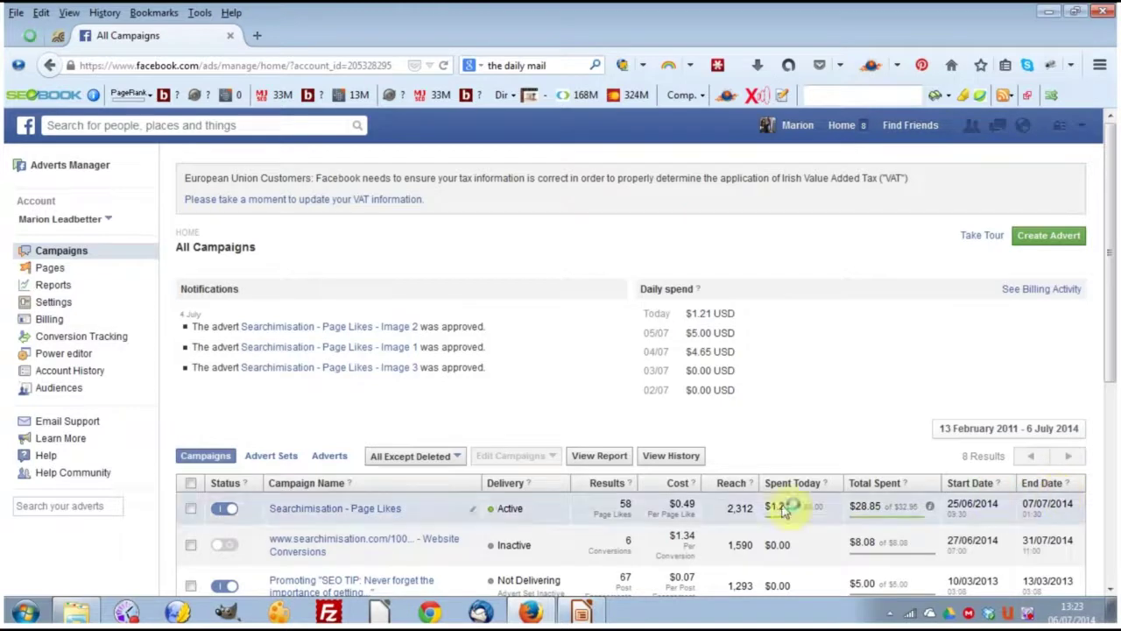
click(355, 510)
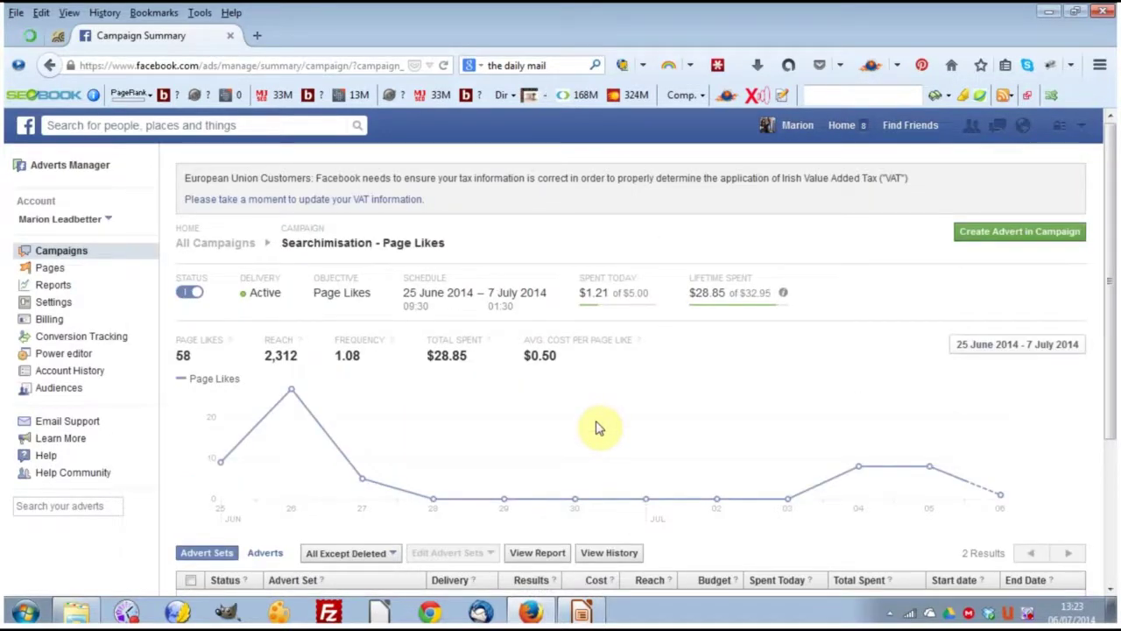
- Look over the campaign's page-likes chart and open its advert set "Facebook like ad $5 3 day 3 image"
scroll(596, 428, down, 2)
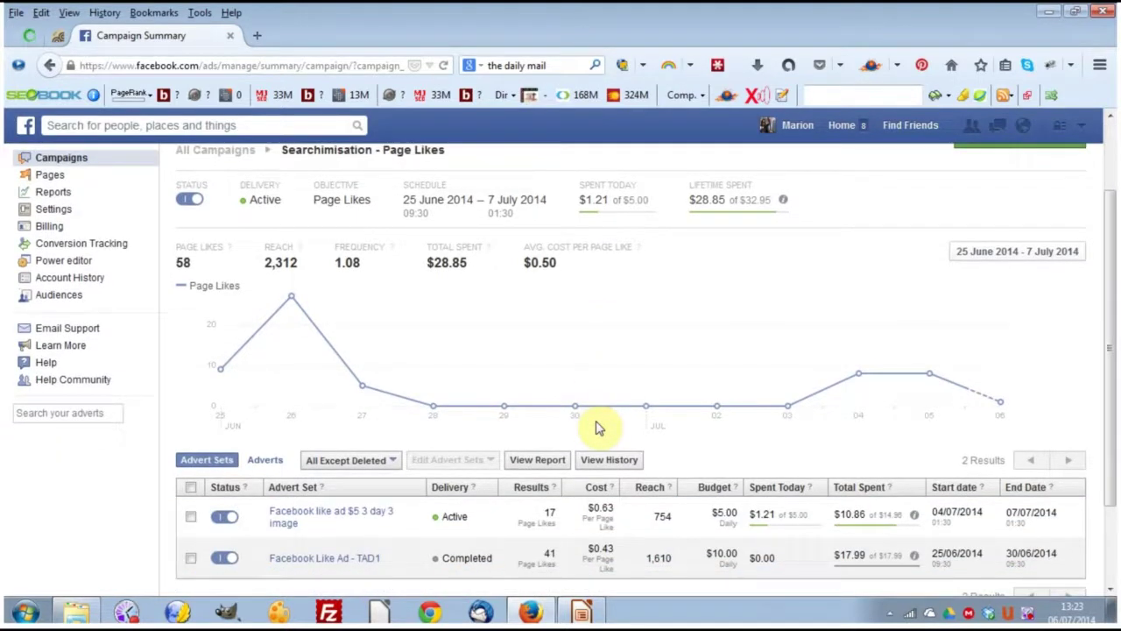
click(545, 340)
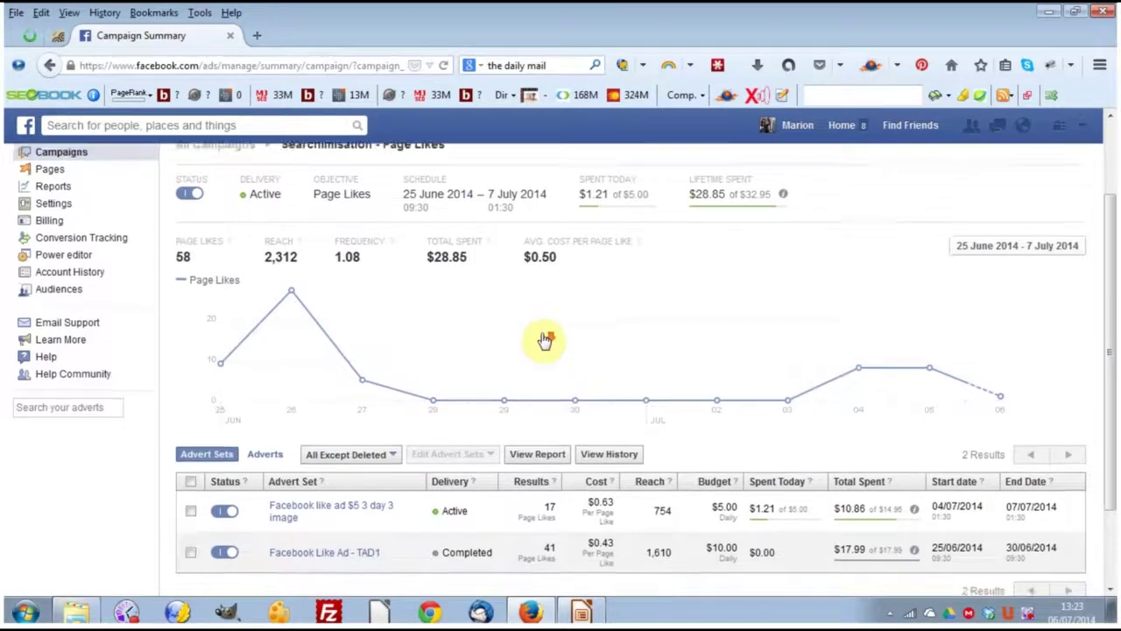
scroll(545, 340, down, 2)
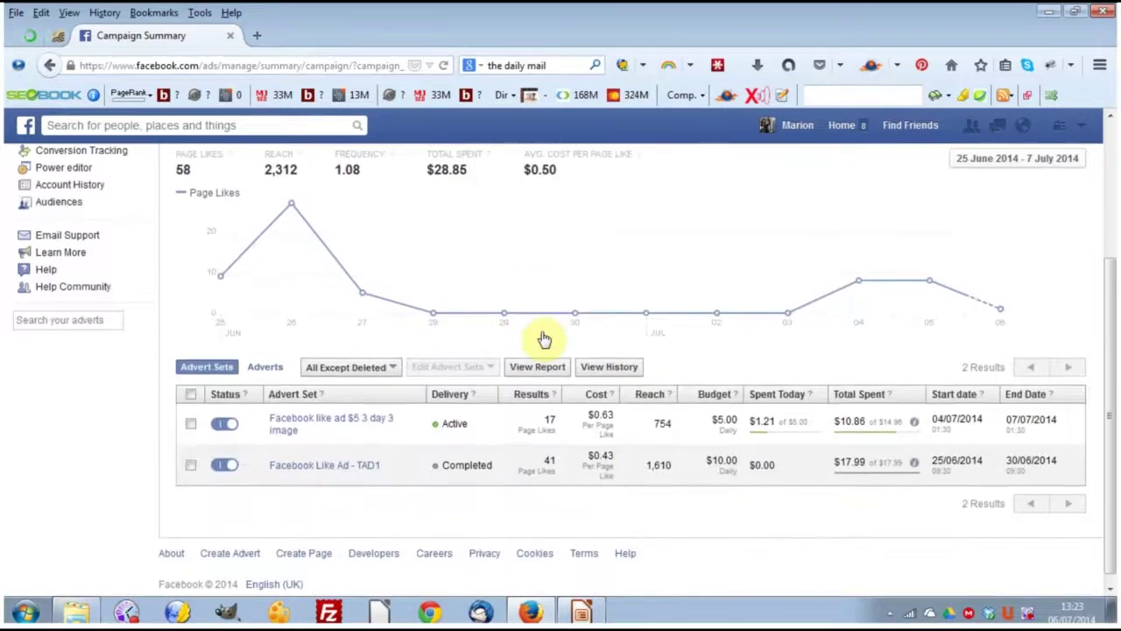
click(320, 428)
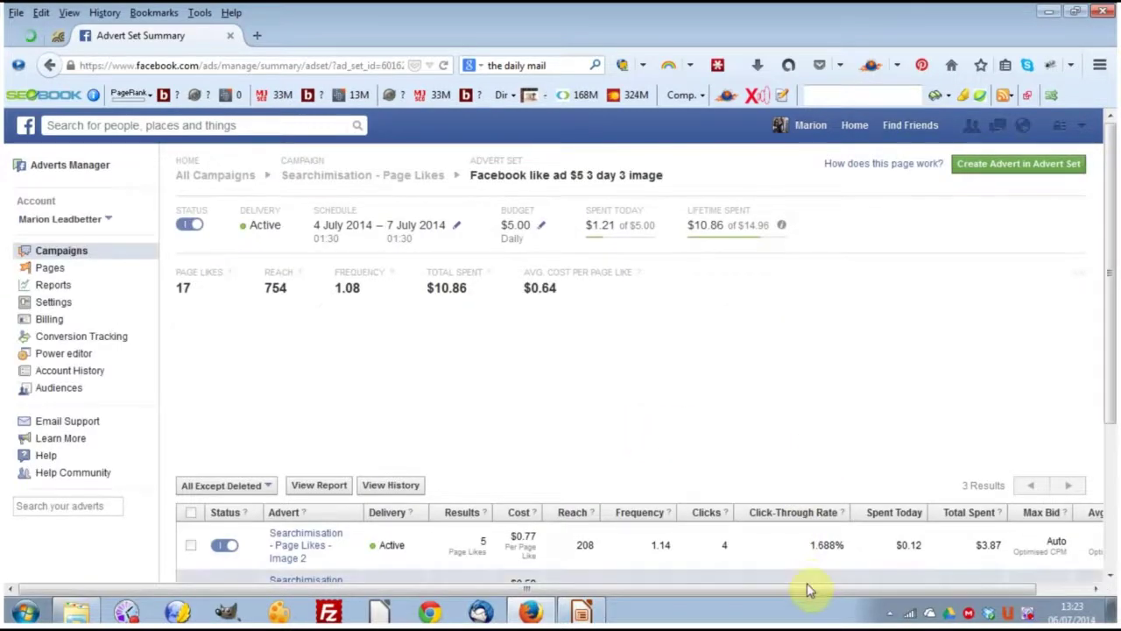
- Expand the details of the advert "Searchimisation - Page Likes - Image 2" in the advert set
drag(809, 593, 865, 594)
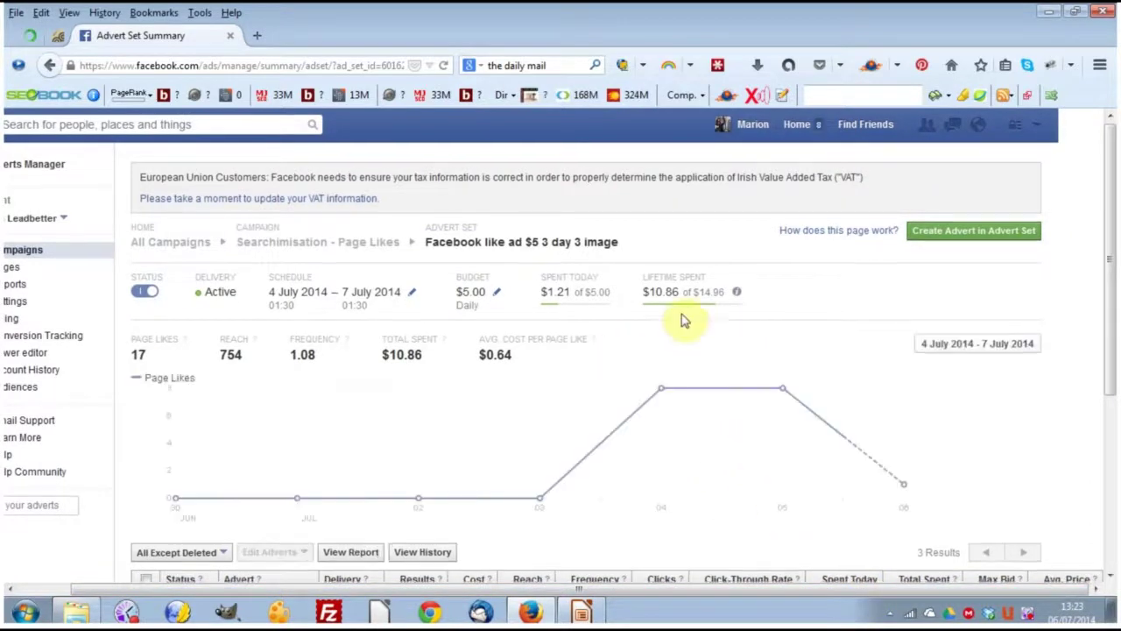
scroll(1013, 363, down, 2)
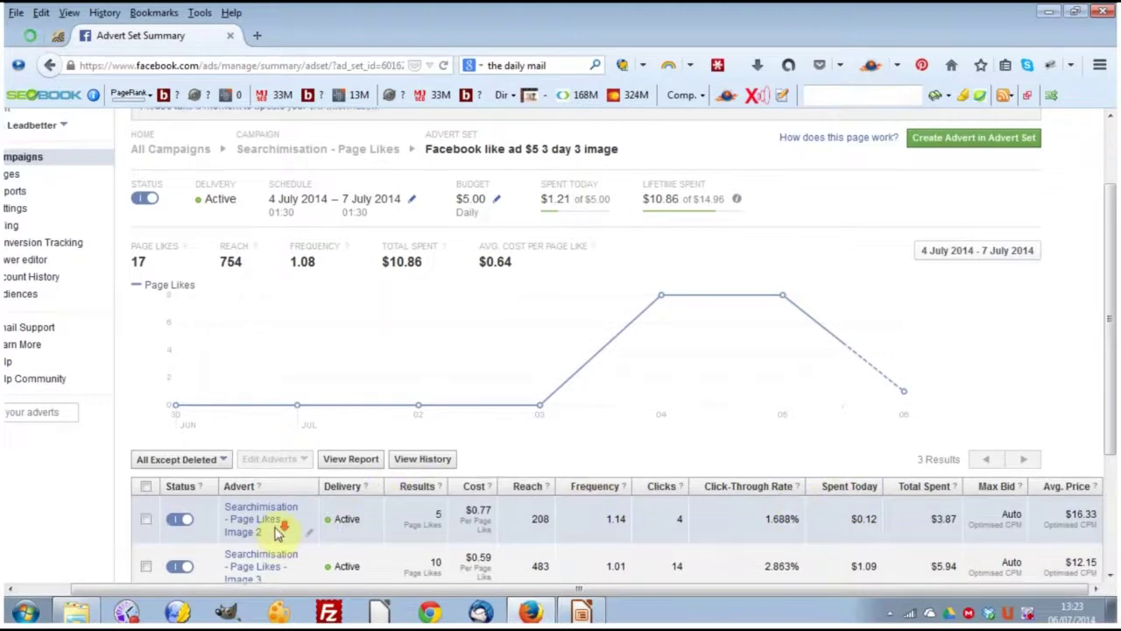
scroll(278, 530, down, 2)
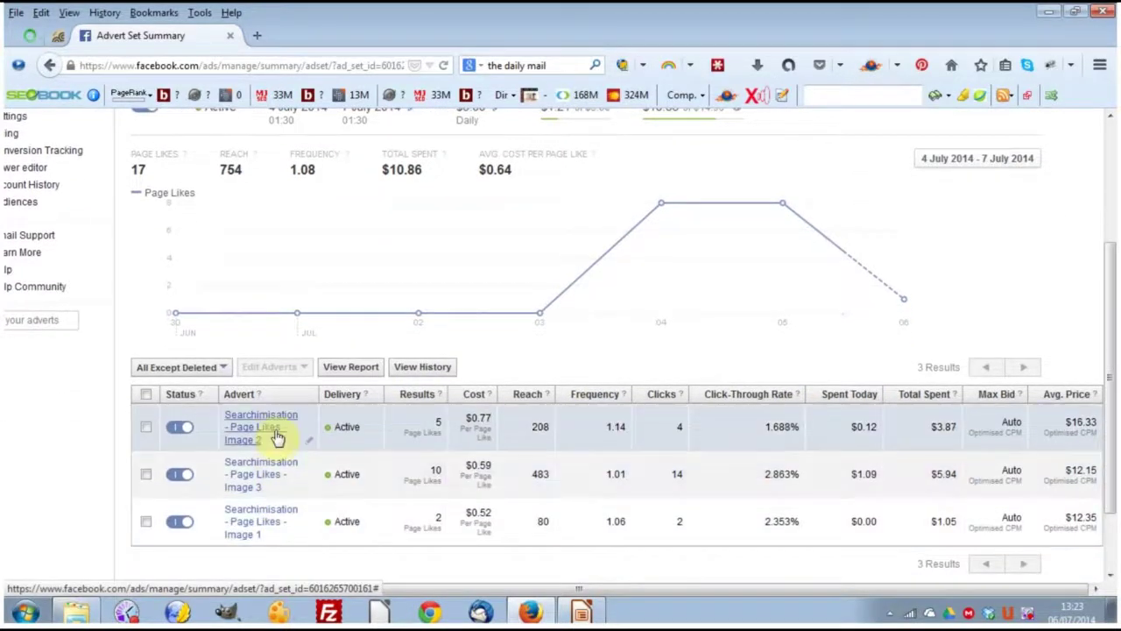
click(277, 436)
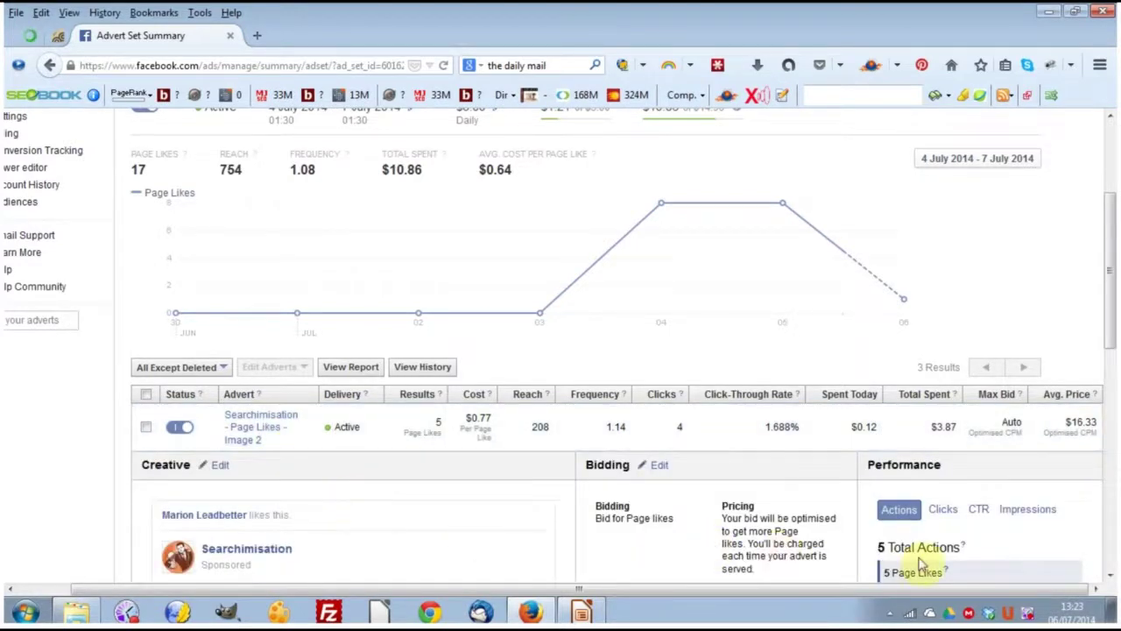
- Examine the Image 2 advert's creative, bidding, targeting and performance details along with the advert set's summary figures
scroll(931, 547, down, 2)
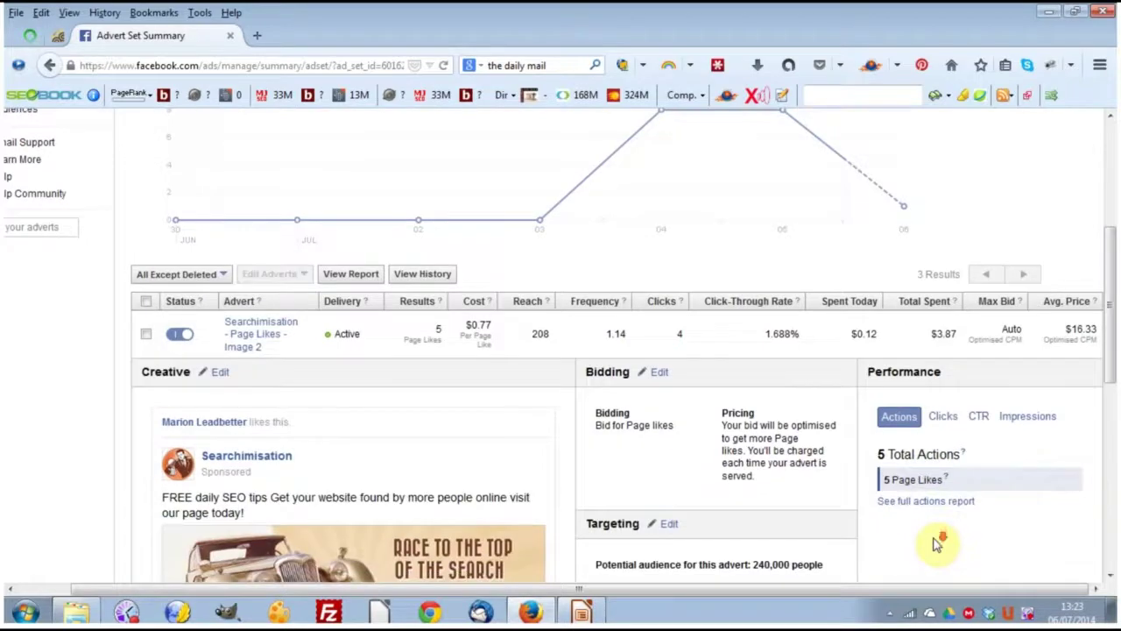
scroll(937, 542, down, 2)
scroll(934, 542, down, 8)
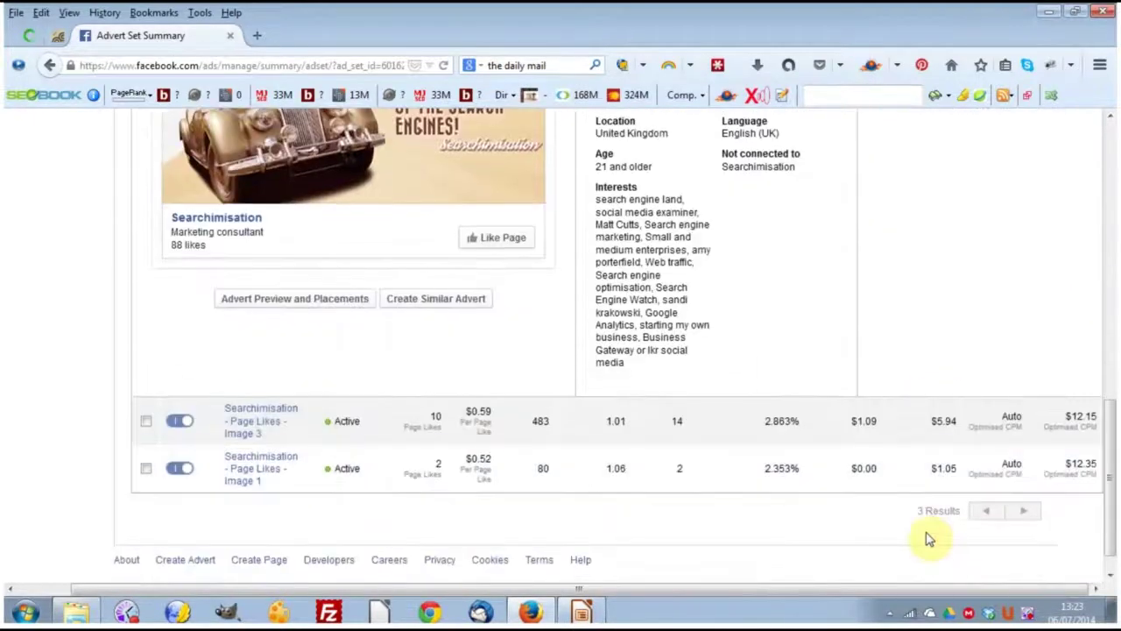
scroll(931, 539, up, 10)
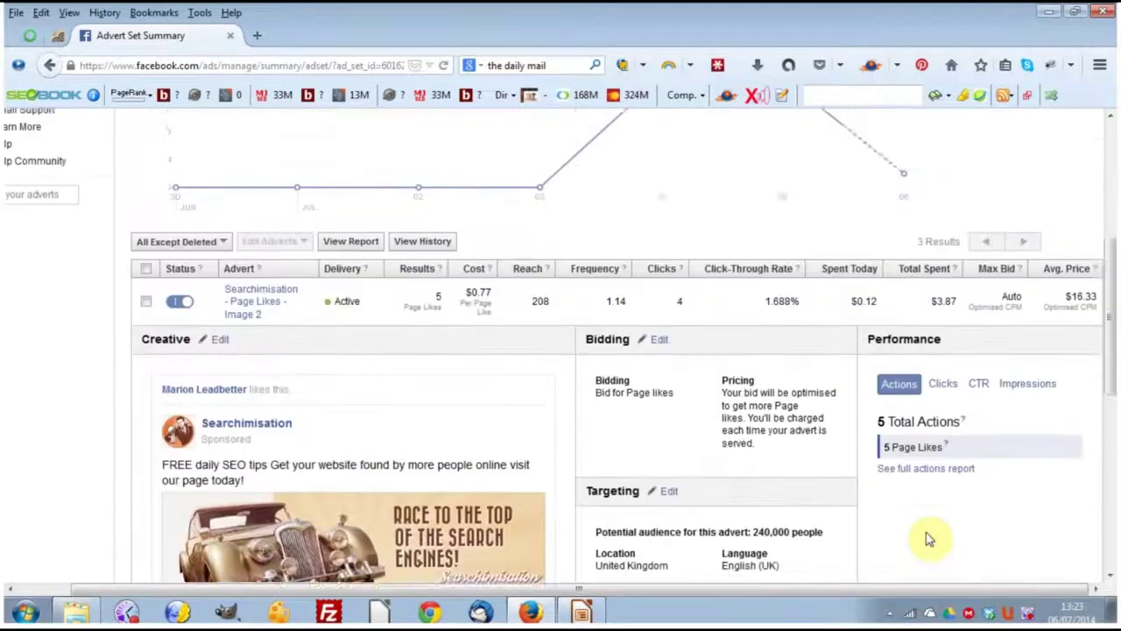
scroll(931, 539, up, 2)
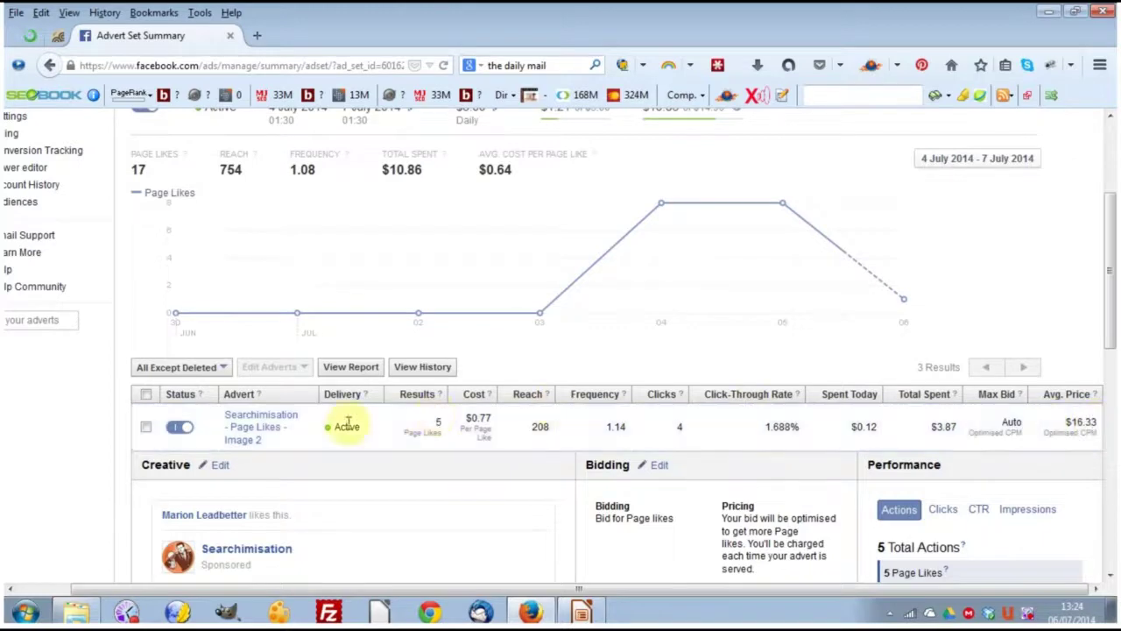
scroll(476, 408, down, 5)
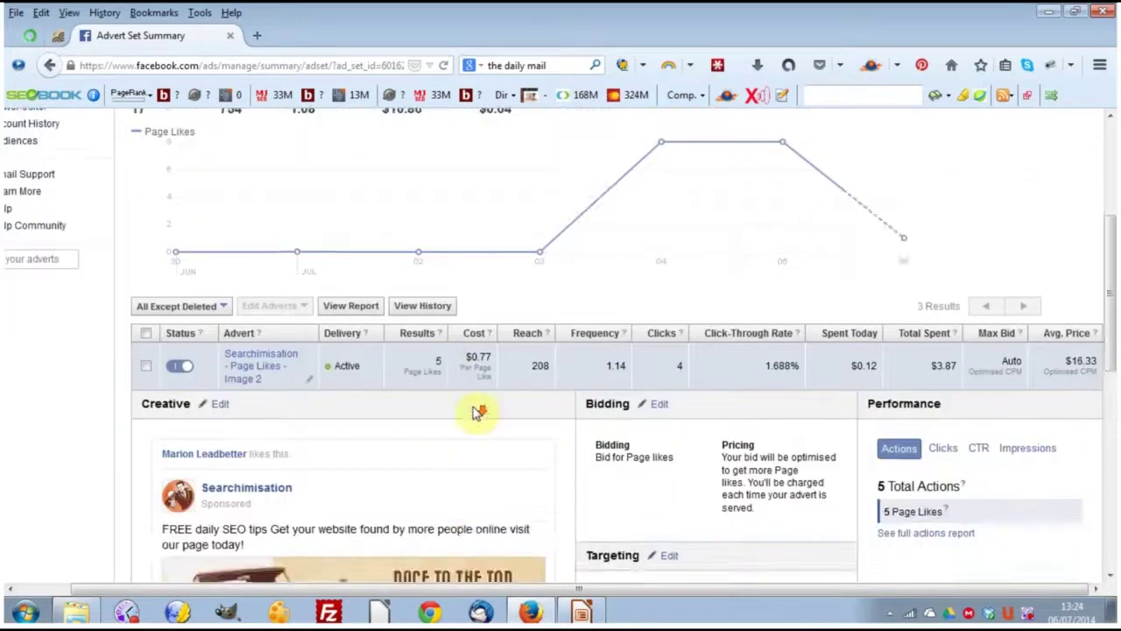
scroll(464, 473, up, 5)
scroll(473, 412, up, 2)
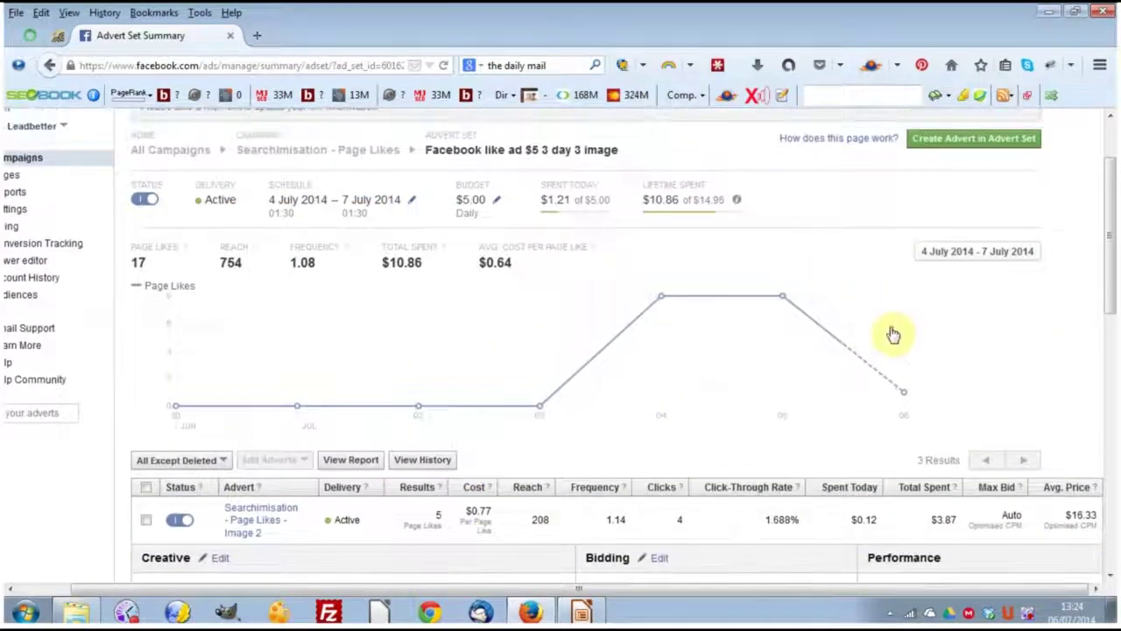
scroll(383, 325, up, 2)
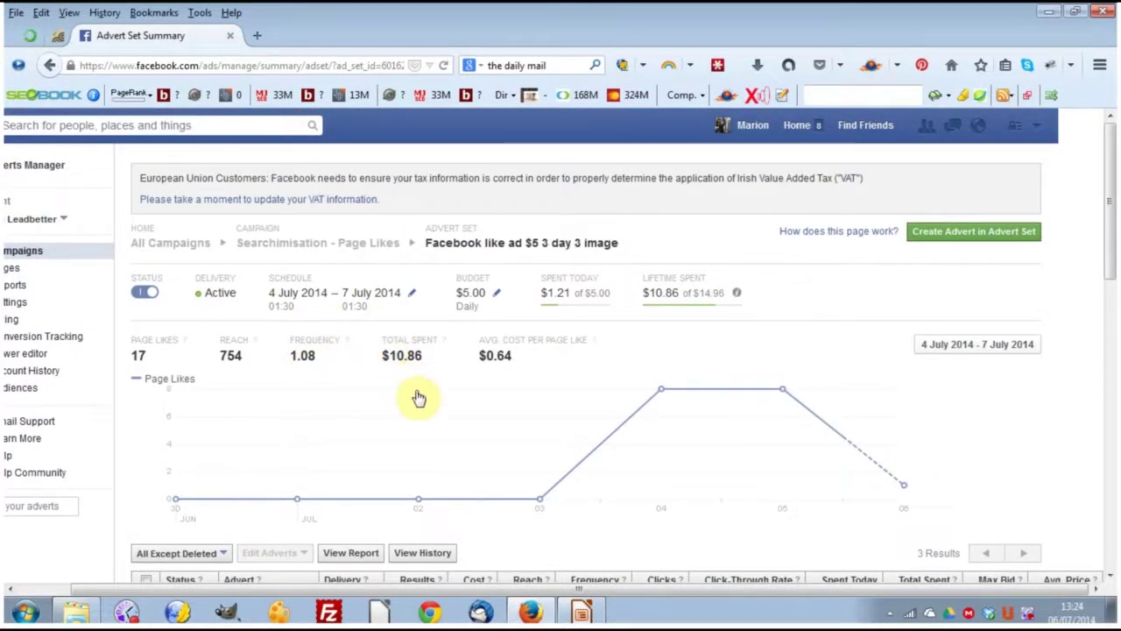
- Compare the results, cost, reach and click-through rate of the Image 1, Image 2 and Image 3 adverts
scroll(412, 383, down, 10)
scroll(420, 396, down, 6)
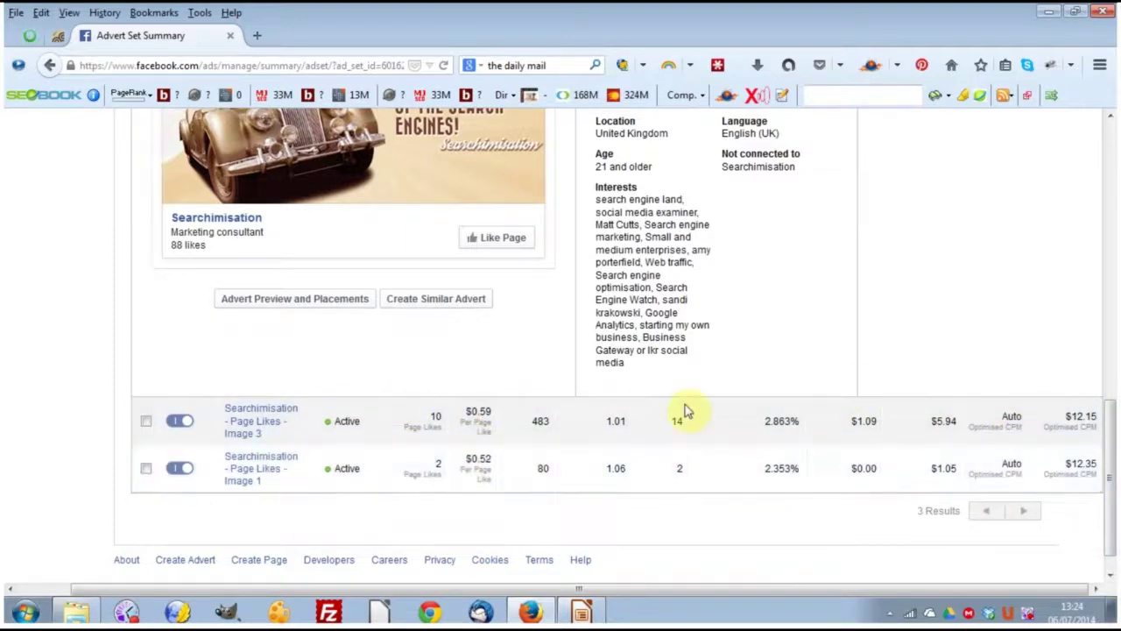
scroll(493, 446, up, 6)
scroll(492, 445, up, 6)
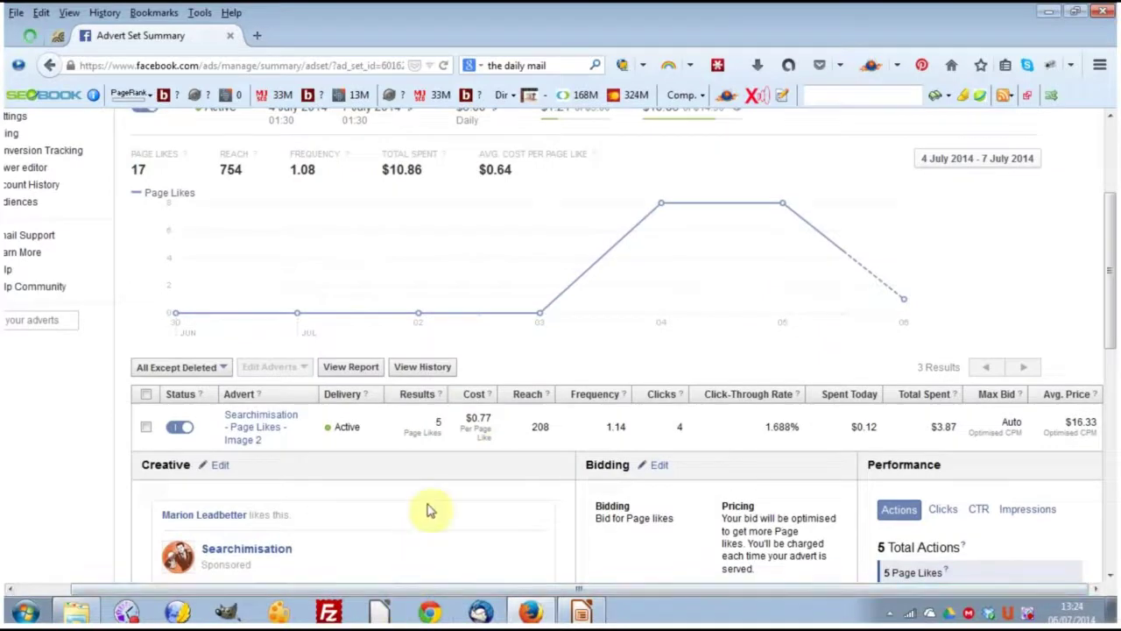
scroll(429, 505, down, 4)
scroll(429, 505, down, 8)
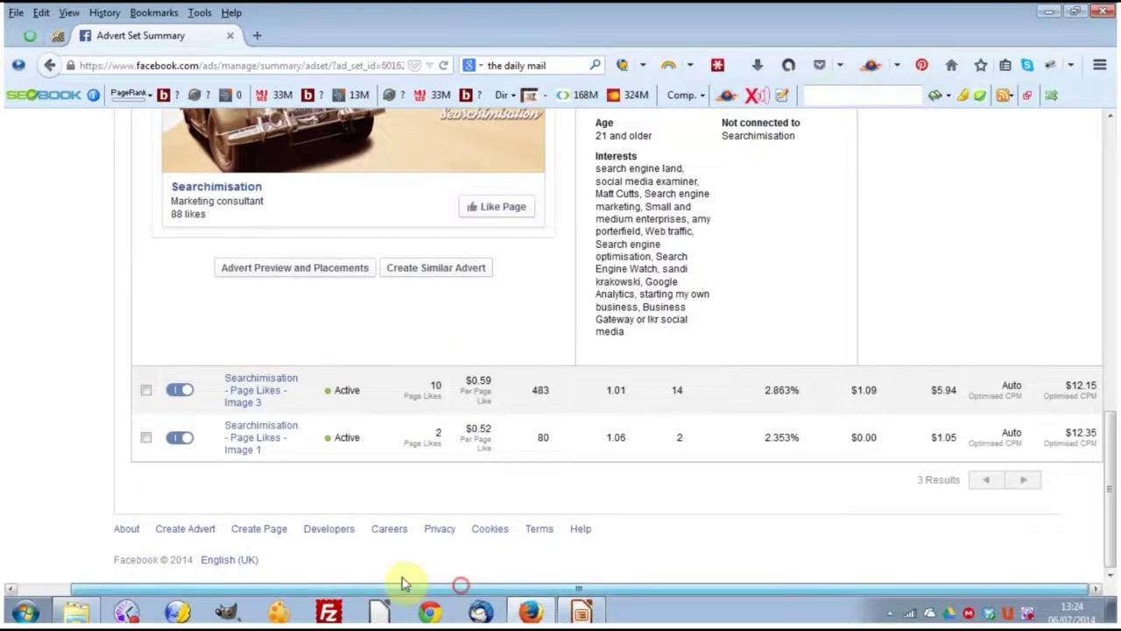
scroll(372, 567, up, 8)
scroll(368, 561, up, 9)
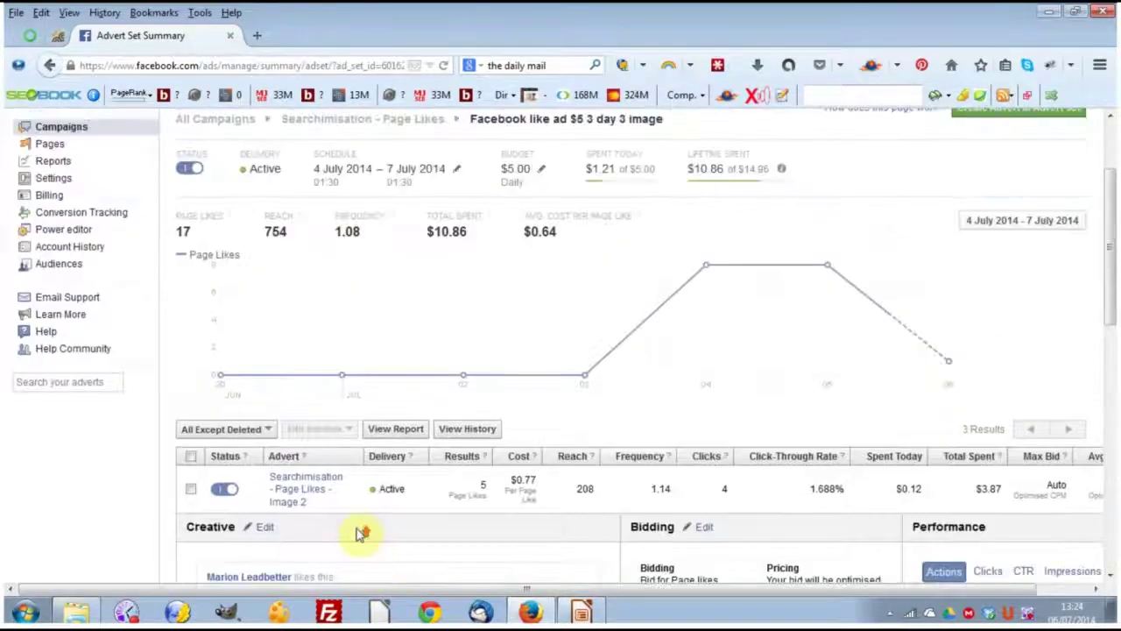
- Return to the campaign overview, then open the adverts reports and look through all columns of the general metrics report
click(92, 252)
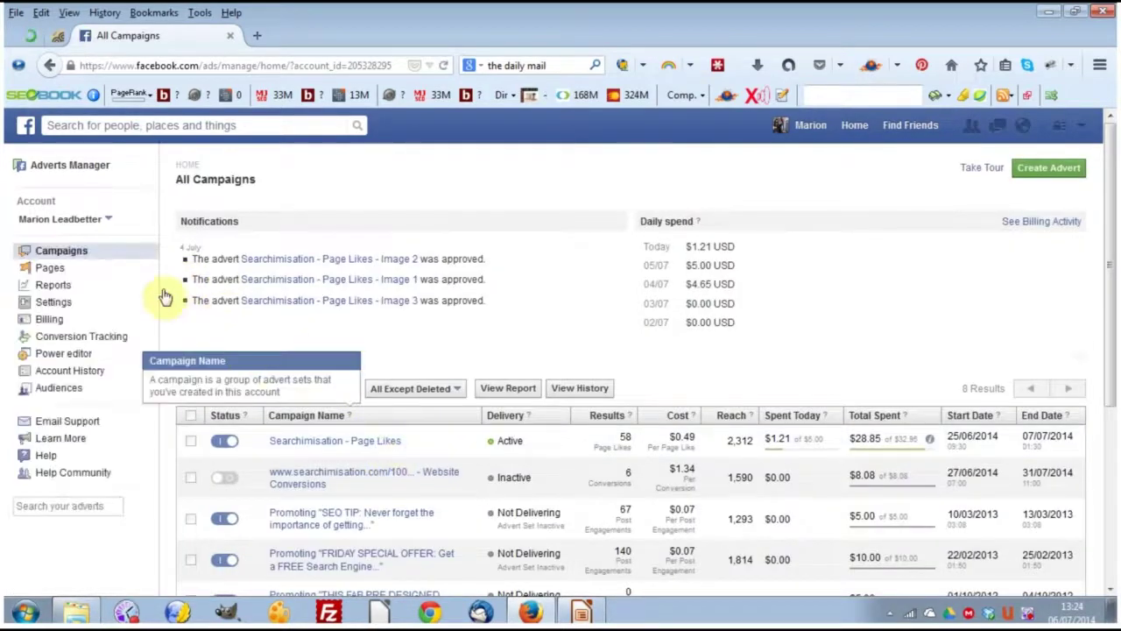
click(55, 284)
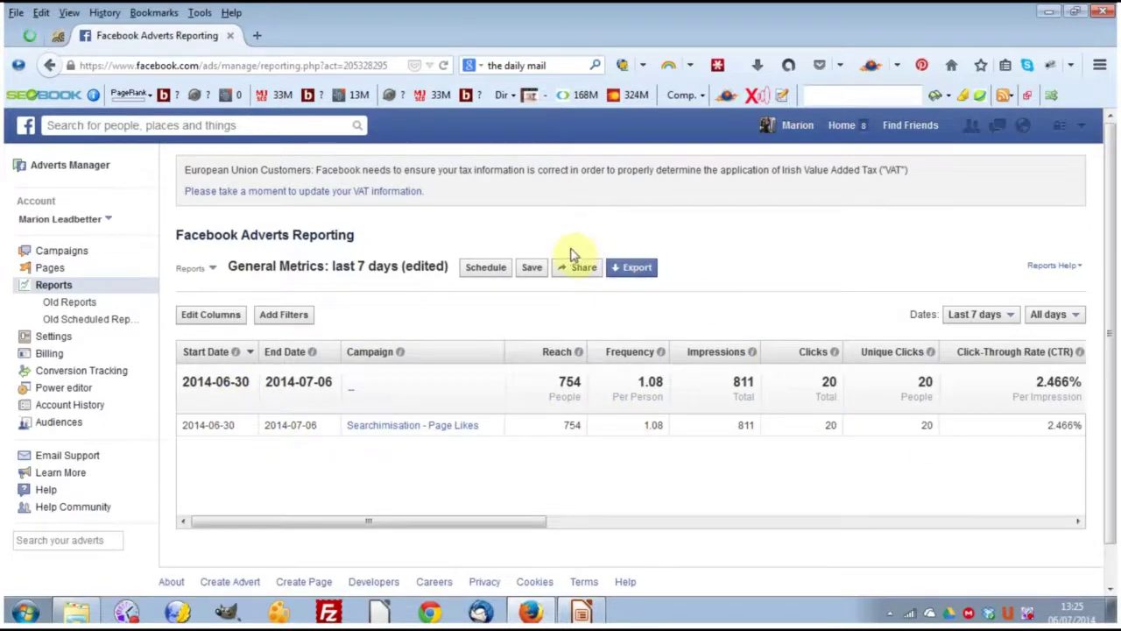
drag(495, 527, 1104, 581)
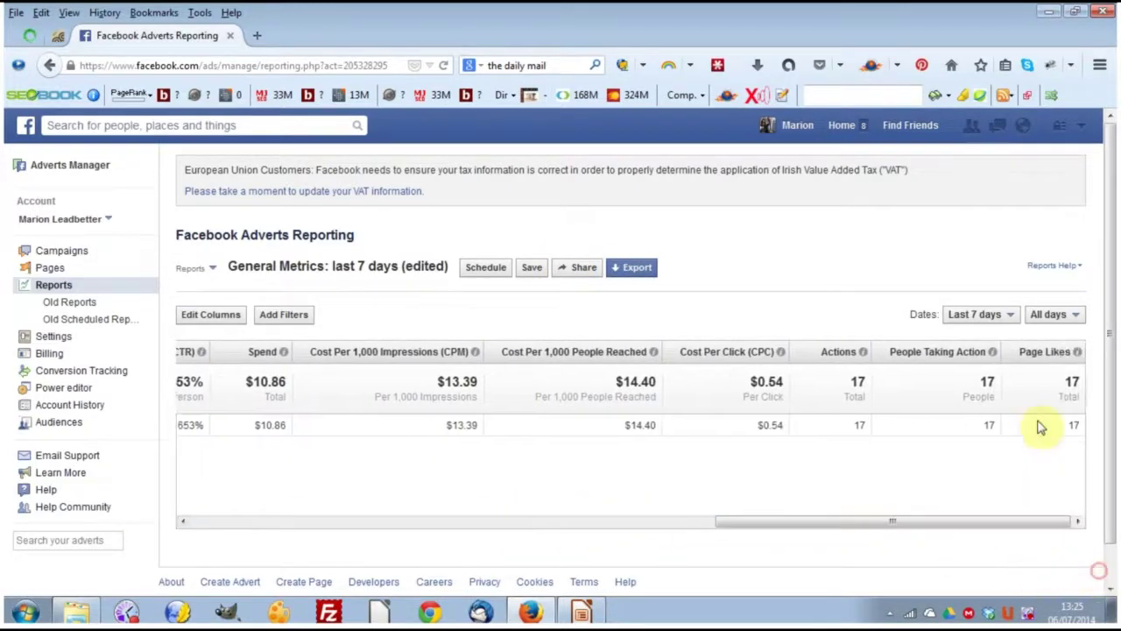
drag(864, 522, 233, 506)
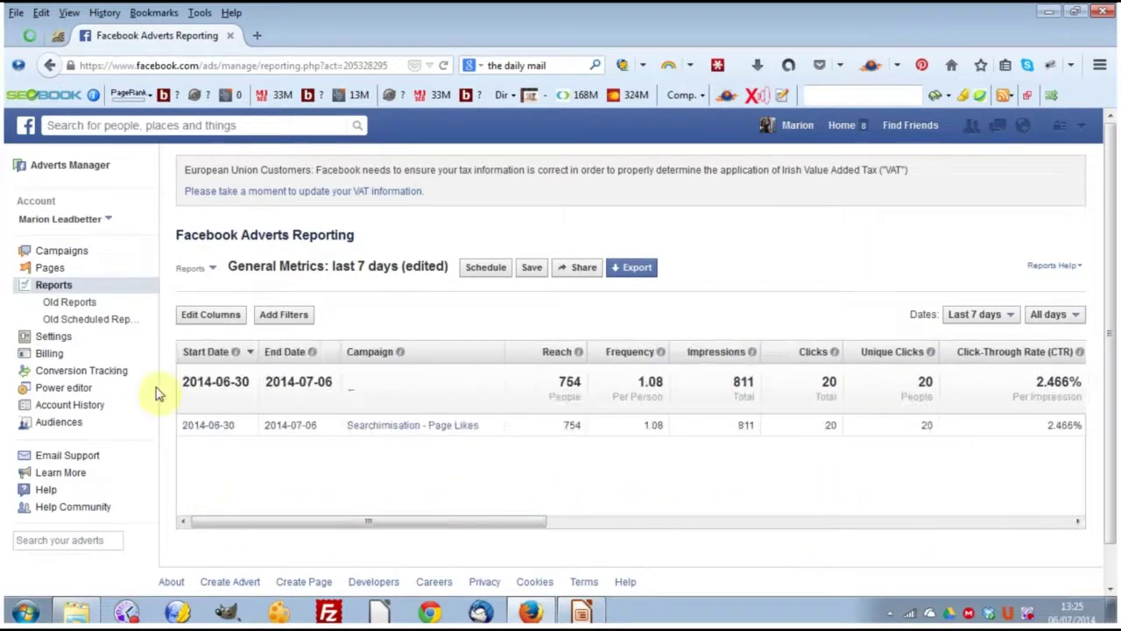
- Go to Conversion Tracking, leaving the report unsaved, and show the available actions for the "£10 SEO MONTH" pixel
click(112, 378)
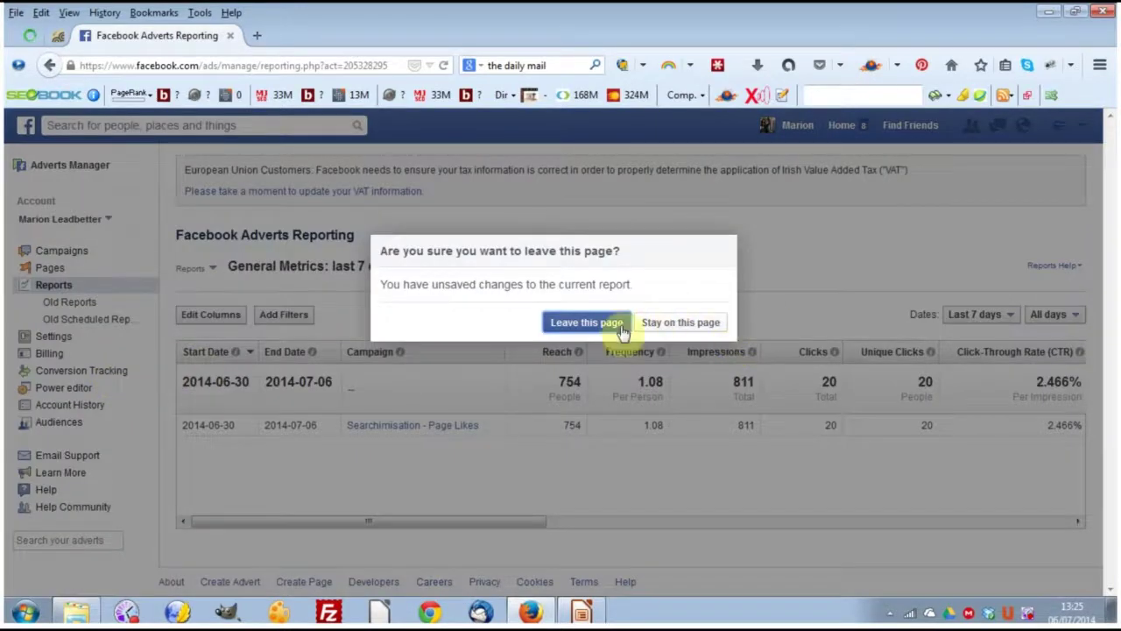
click(588, 323)
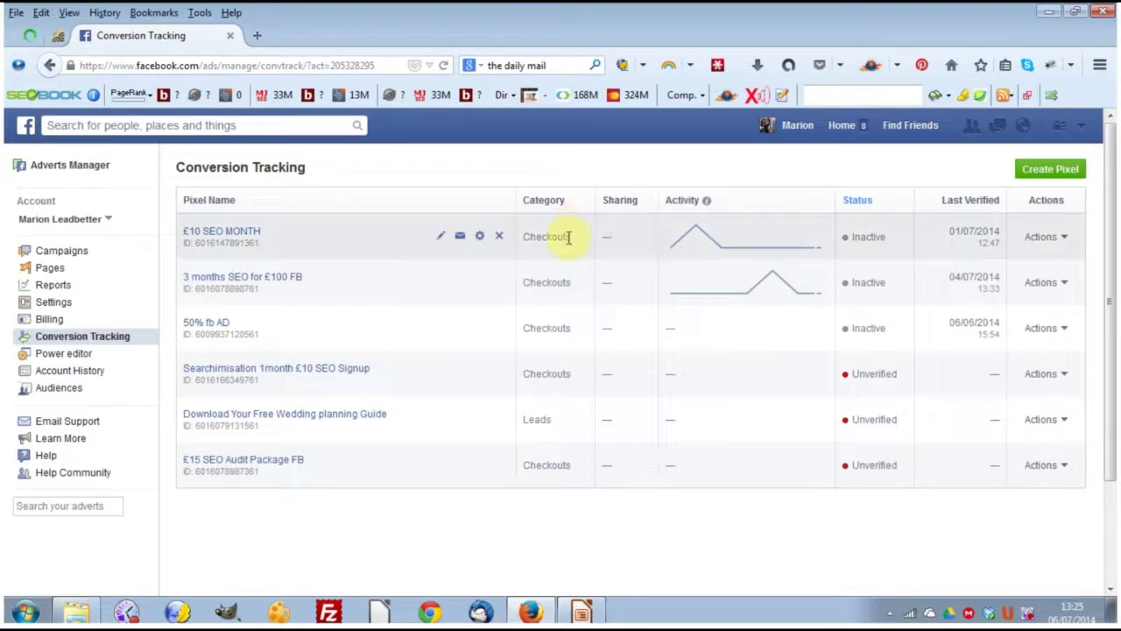
mouse_move(736, 247)
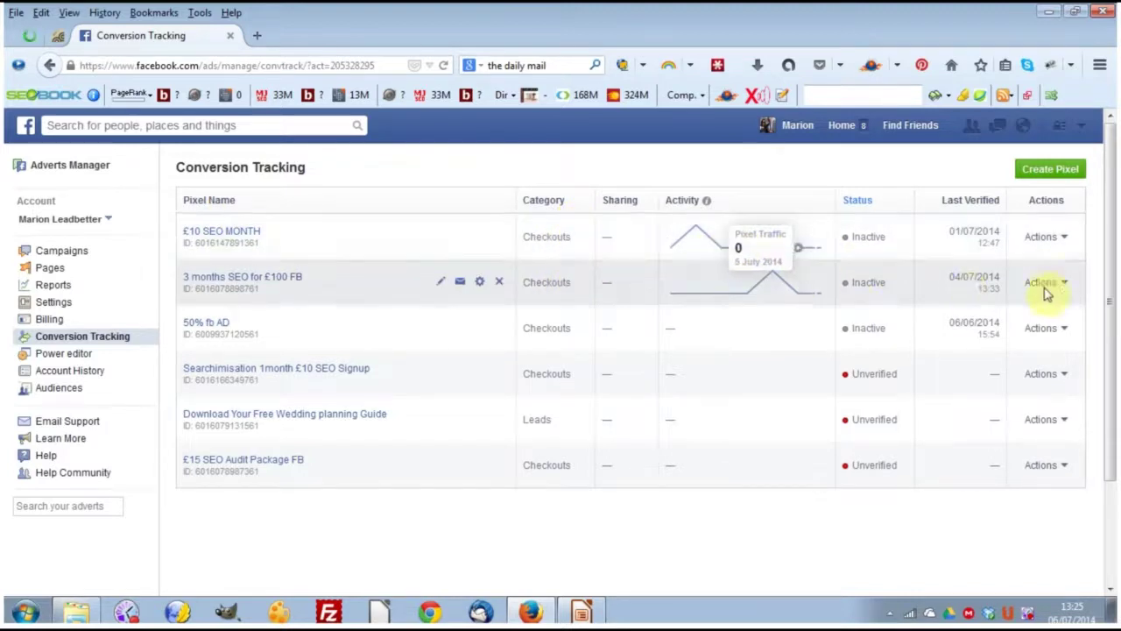
click(1068, 238)
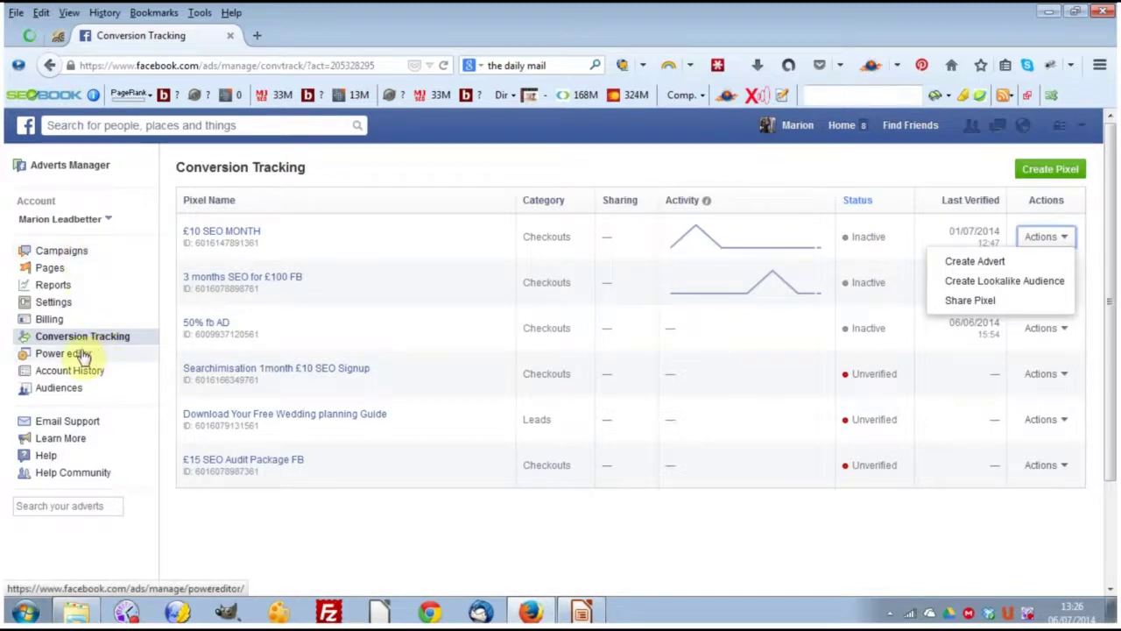
- Return to the campaign overview and look through the complete list of campaigns, notifications and daily spend
click(85, 257)
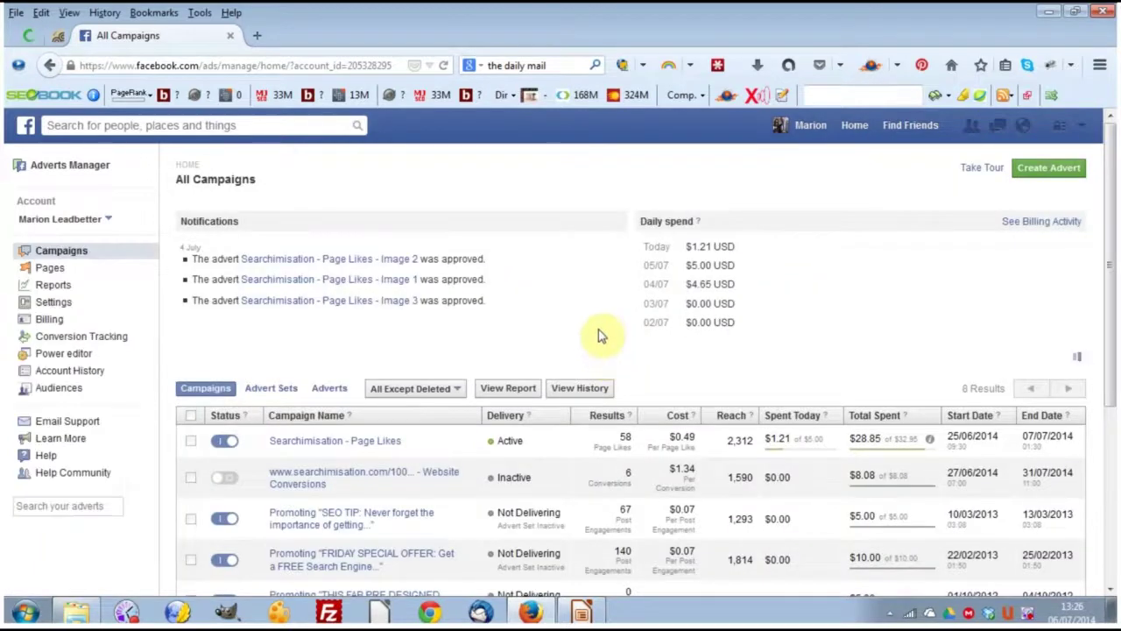
scroll(601, 333, down, 5)
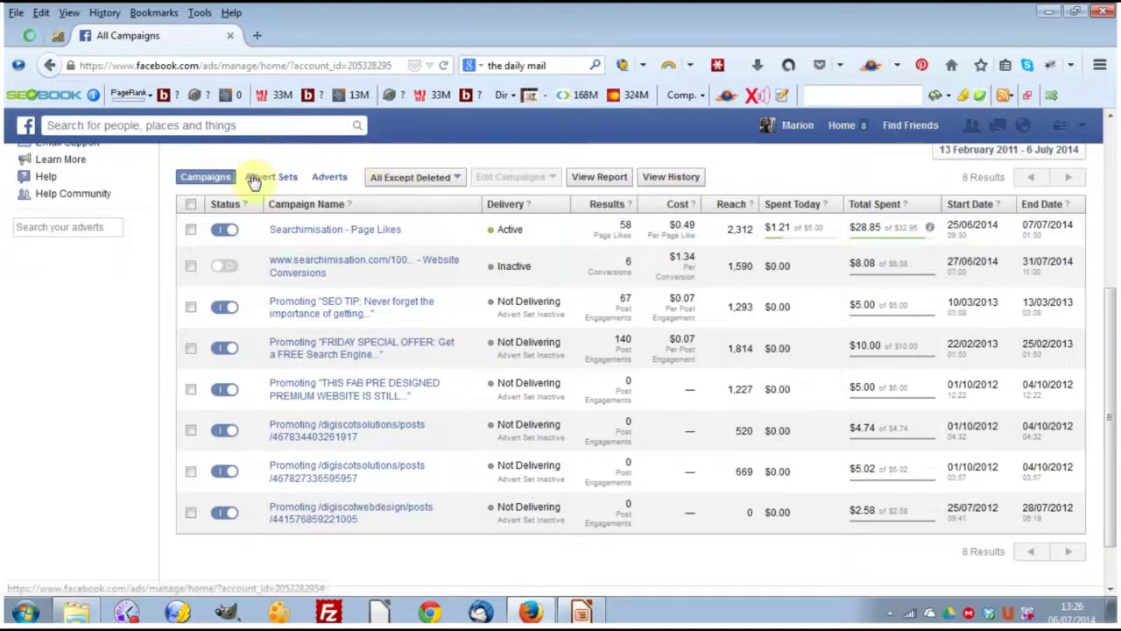
scroll(679, 445, up, 3)
scroll(682, 442, up, 2)
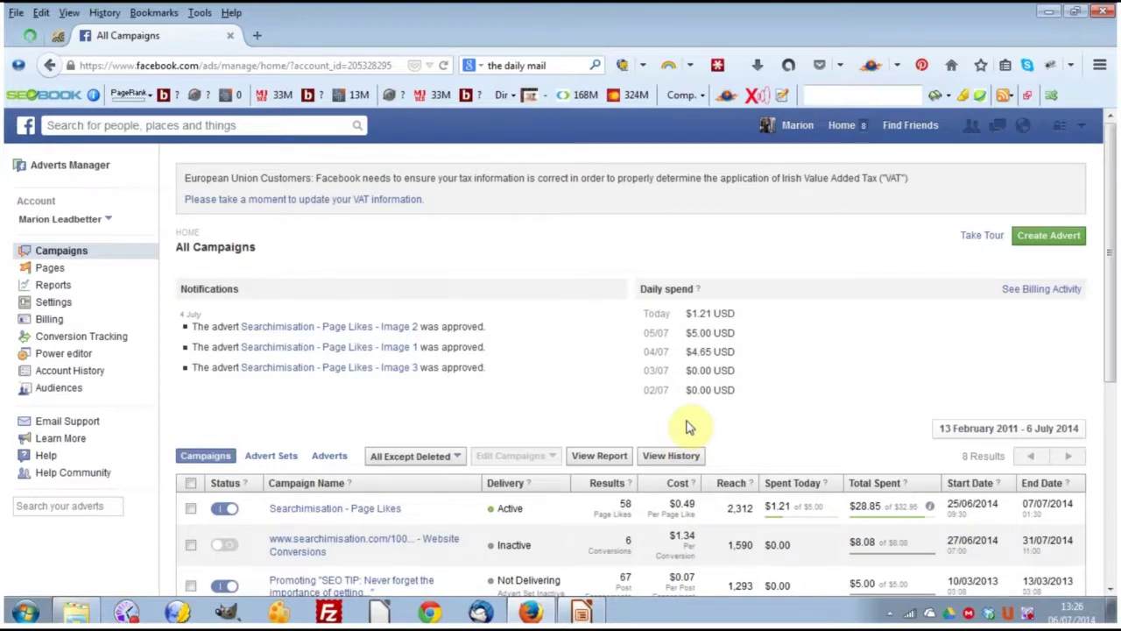
scroll(689, 426, down, 3)
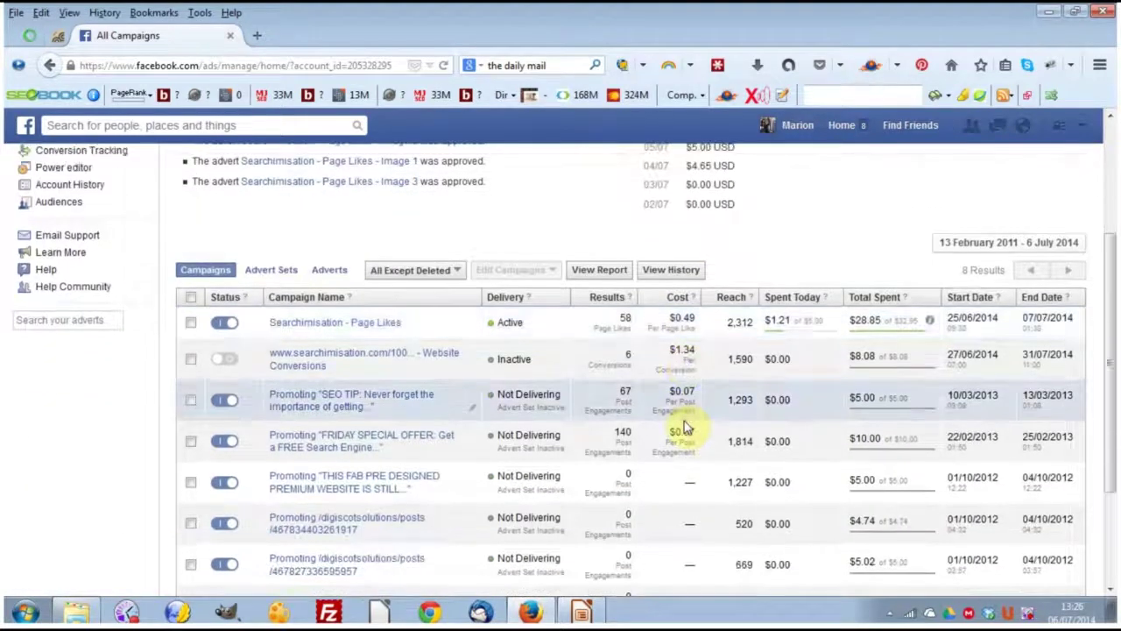
scroll(683, 427, up, 3)
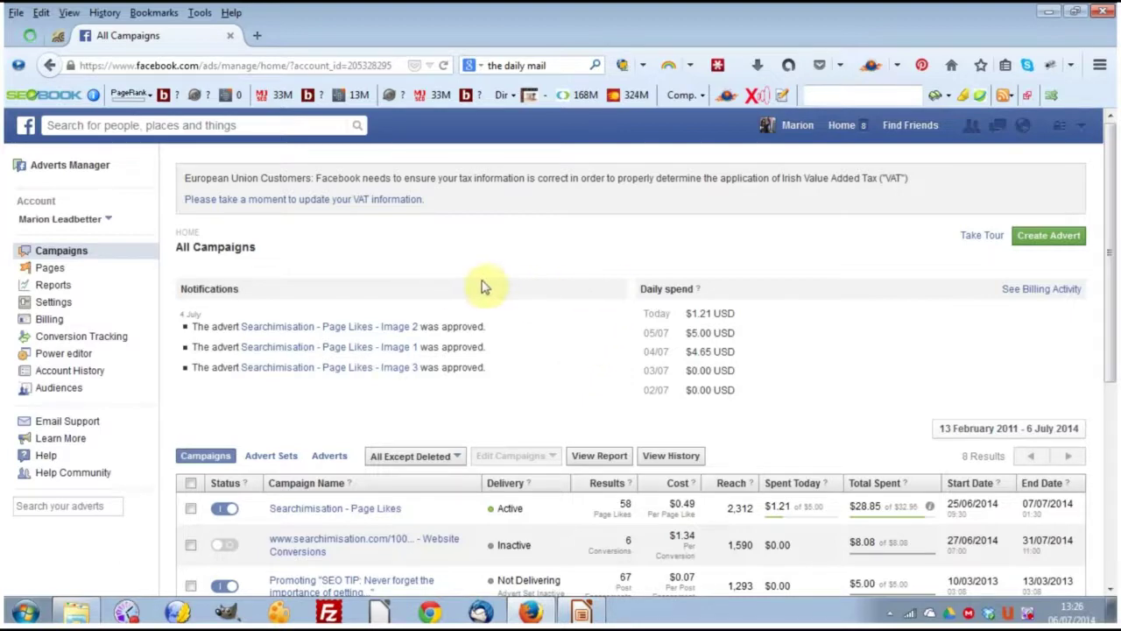
click(890, 612)
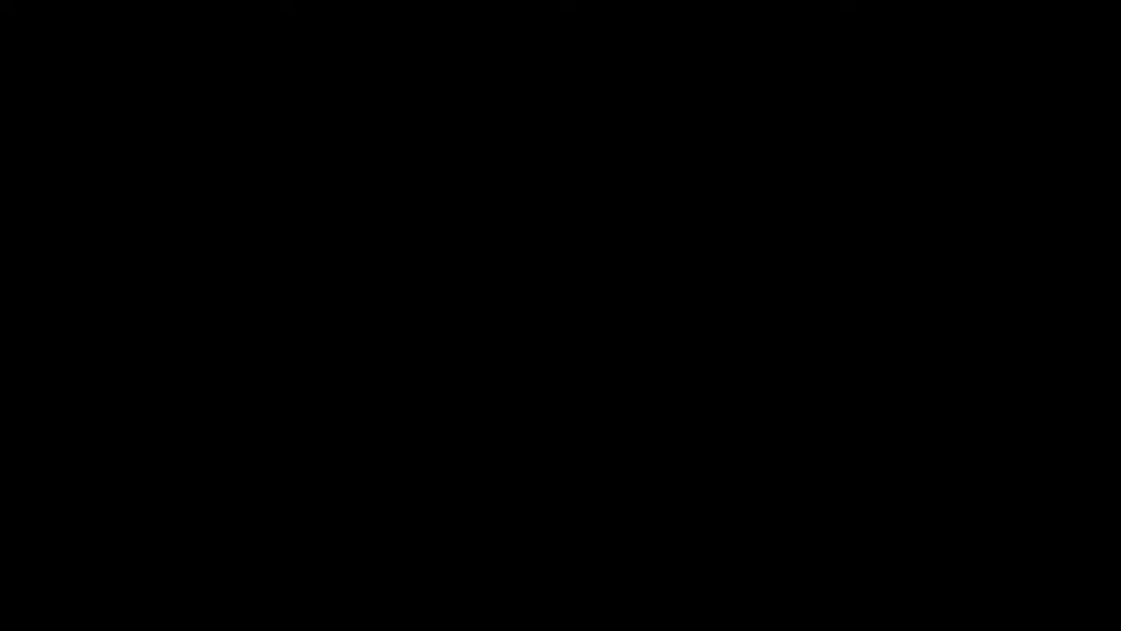